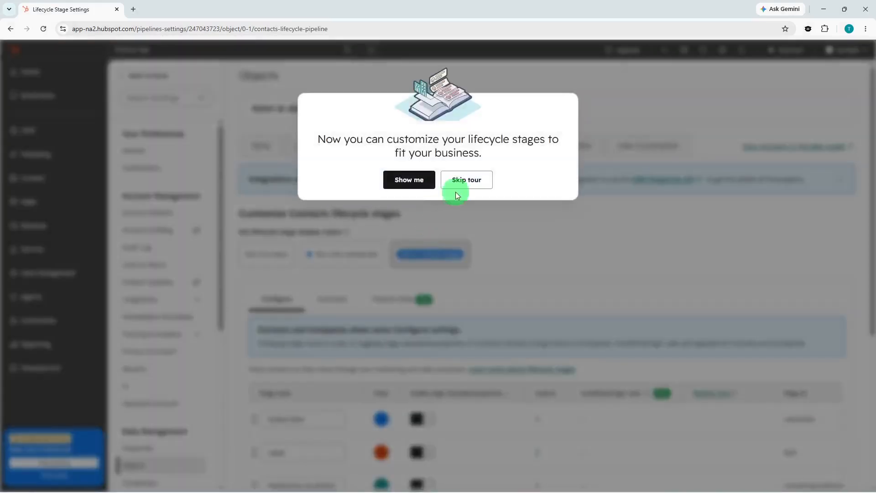
Step: Dismiss the Add stages tour and examine the lifecycle stages configured for Contacts
left_click(404, 180)
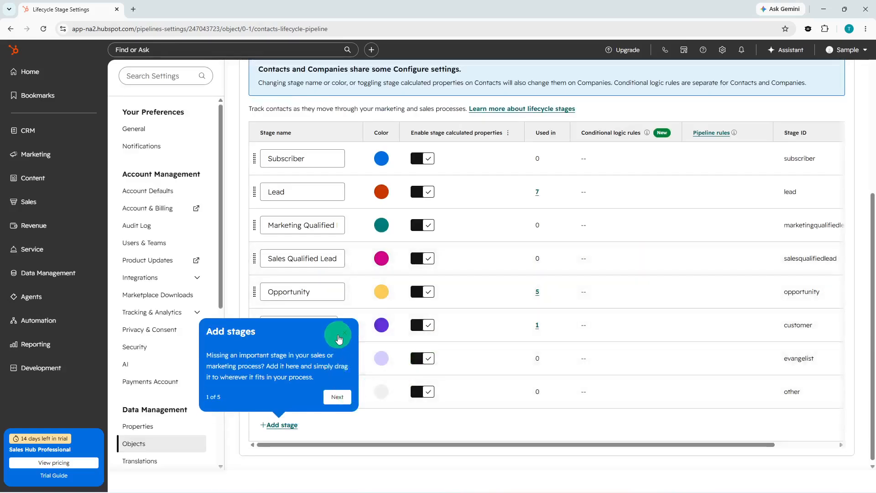
left_click(340, 337)
scroll(503, 305, "up", 3)
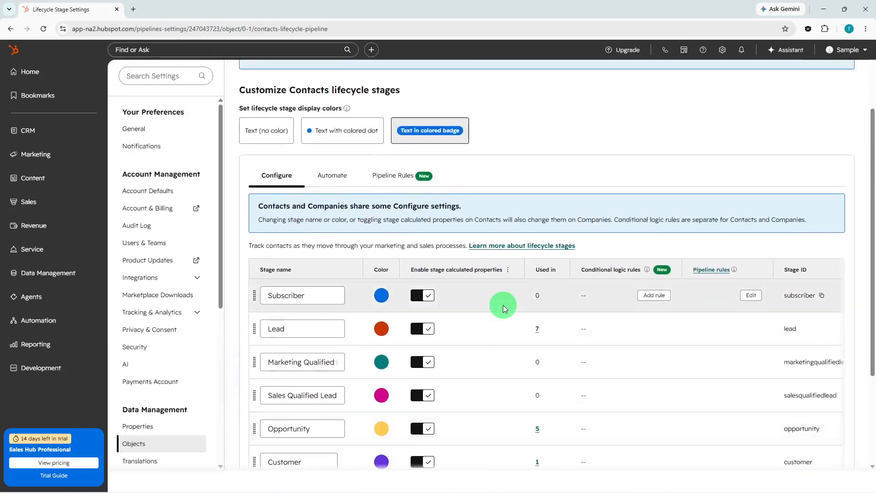
scroll(503, 304, "up", 1)
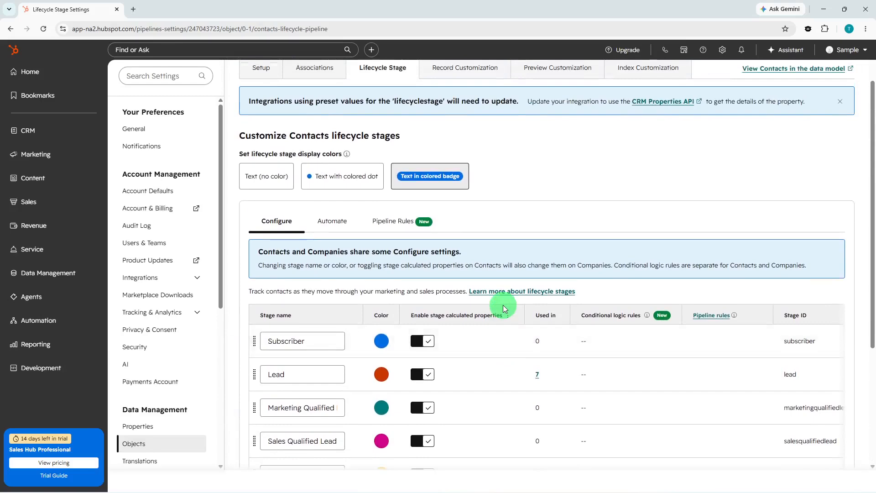
scroll(503, 308, "up", 1)
scroll(504, 307, "down", 5)
scroll(504, 307, "up", 2)
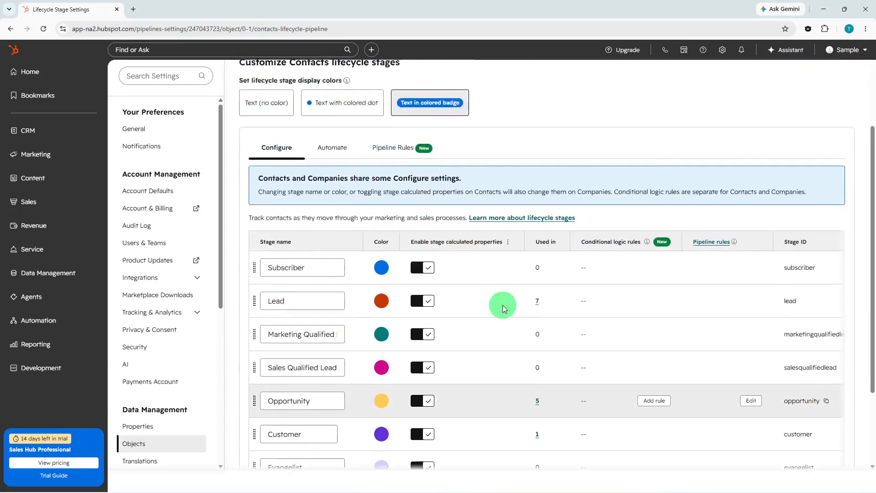
scroll(504, 309, "up", 3)
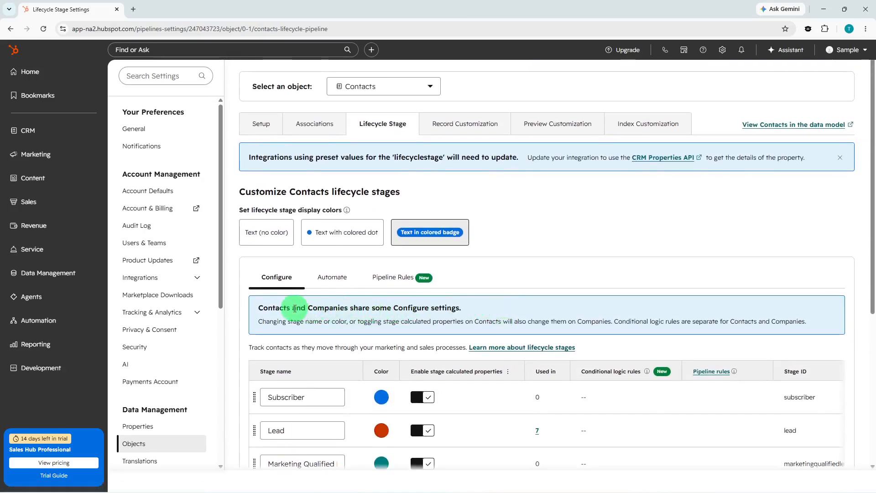
Step: Create a new marketing form using the Start from blank template
left_click(64, 163)
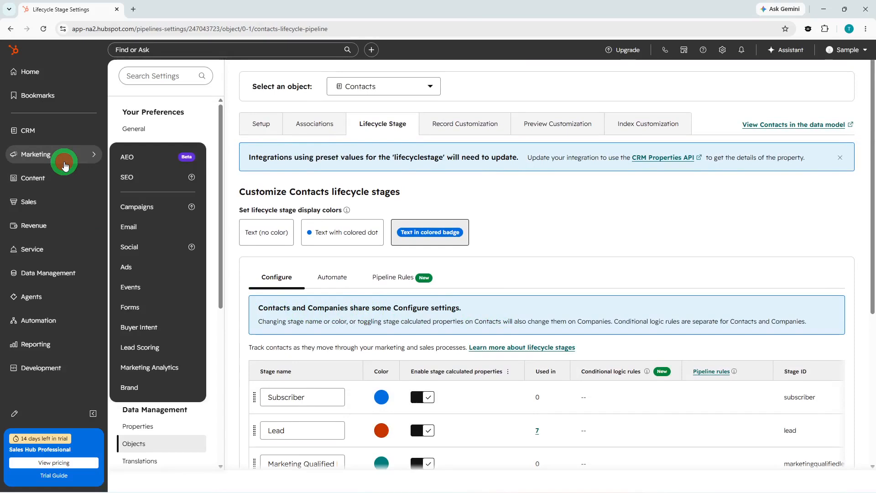
left_click(142, 306)
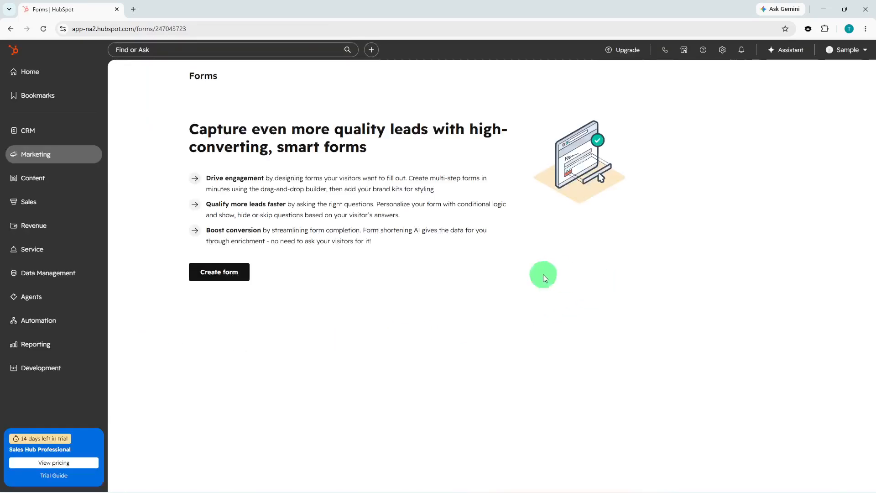
left_click(236, 276)
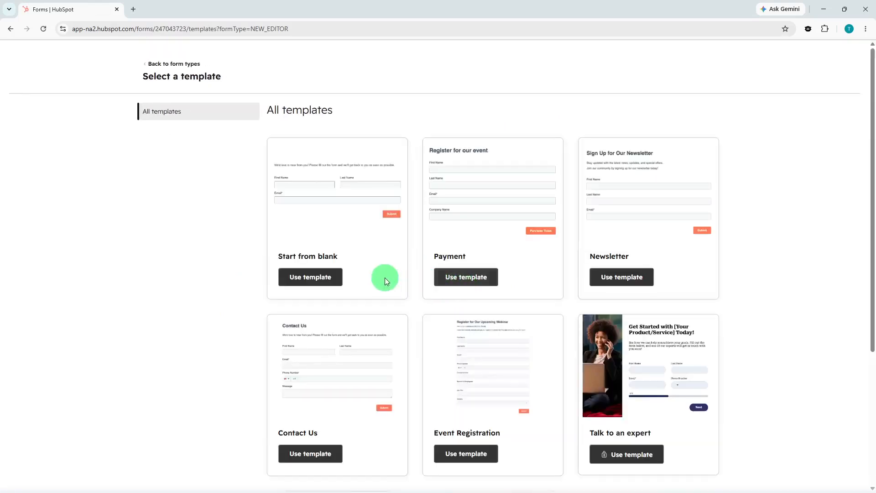
left_click(341, 281)
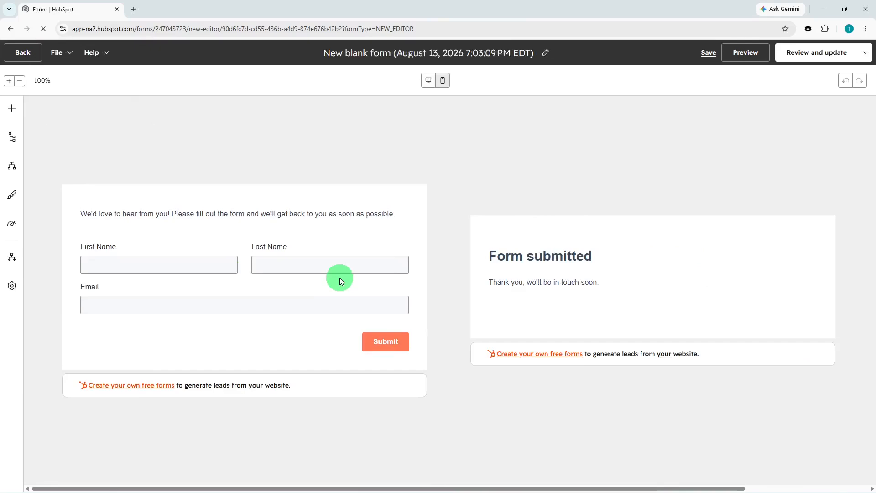
left_click(210, 272)
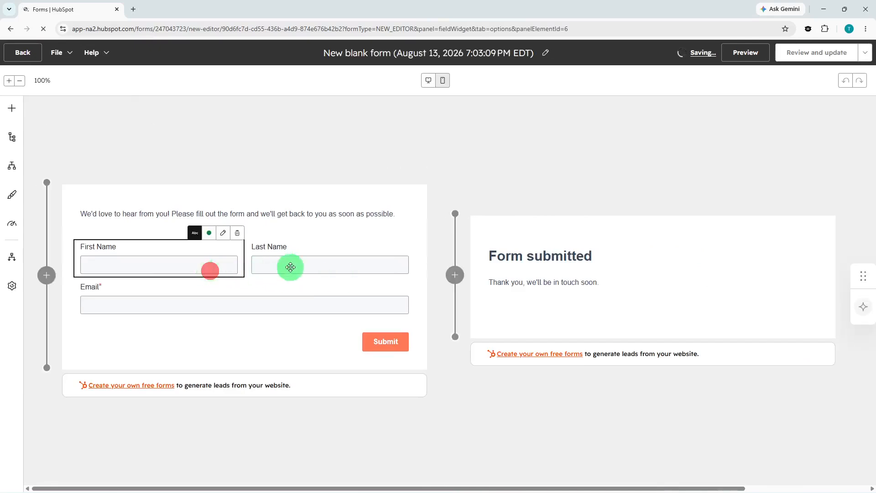
left_click(300, 265)
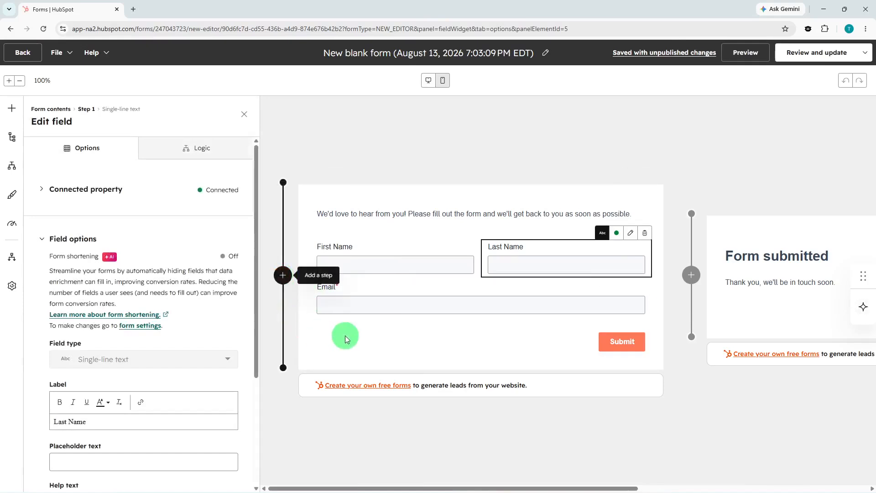
left_click(357, 336)
left_click(483, 296)
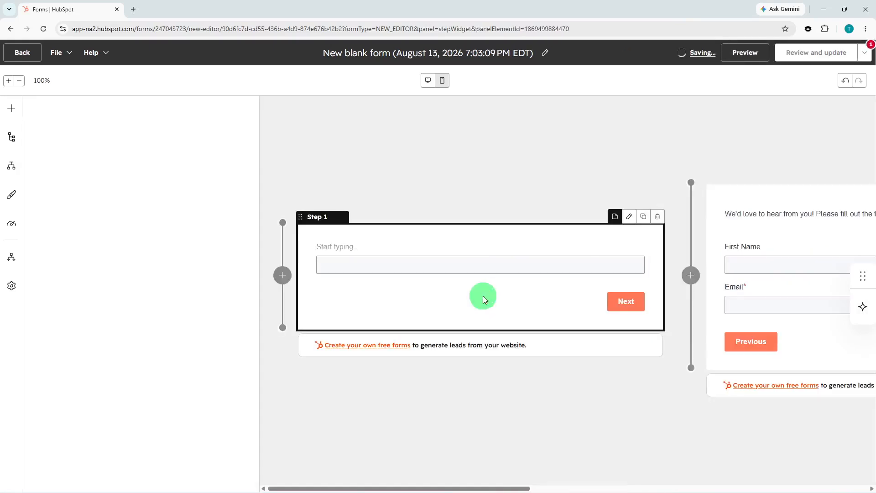
left_click(657, 216)
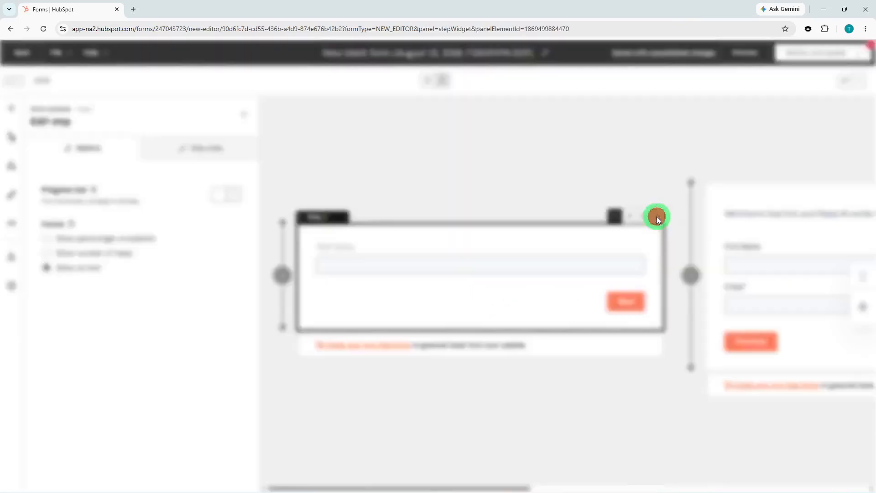
left_click(382, 165)
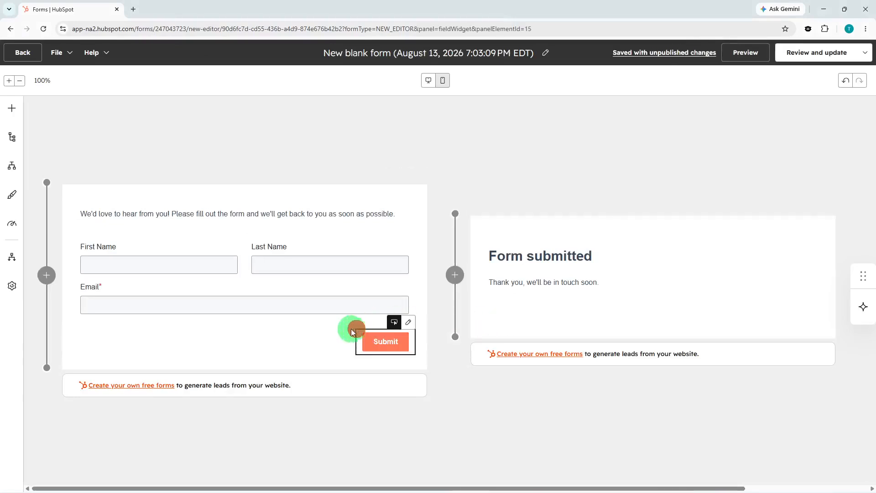
Step: Review and publish the new blank form, dismiss the sharing options and return to the forms list
left_click(353, 330)
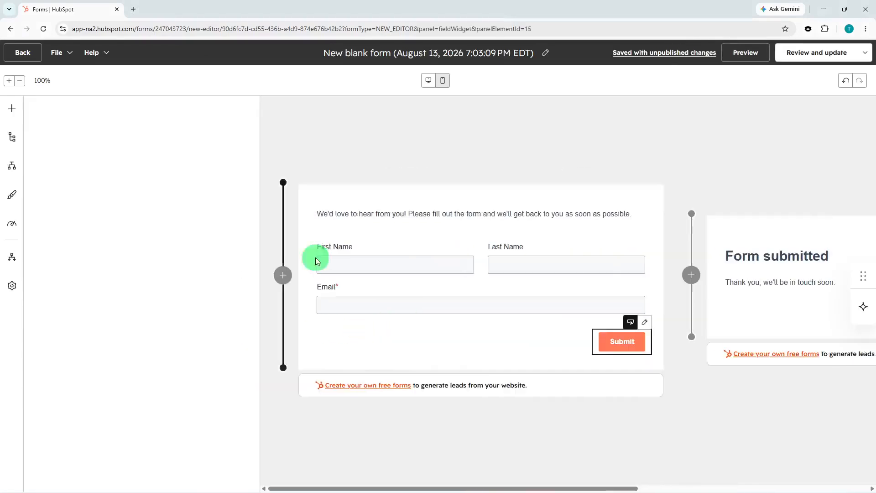
left_click(820, 57)
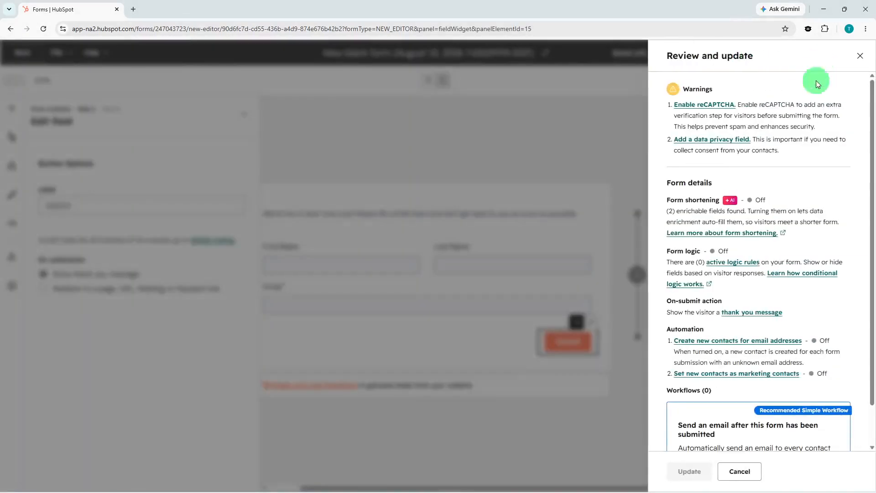
left_click(672, 479)
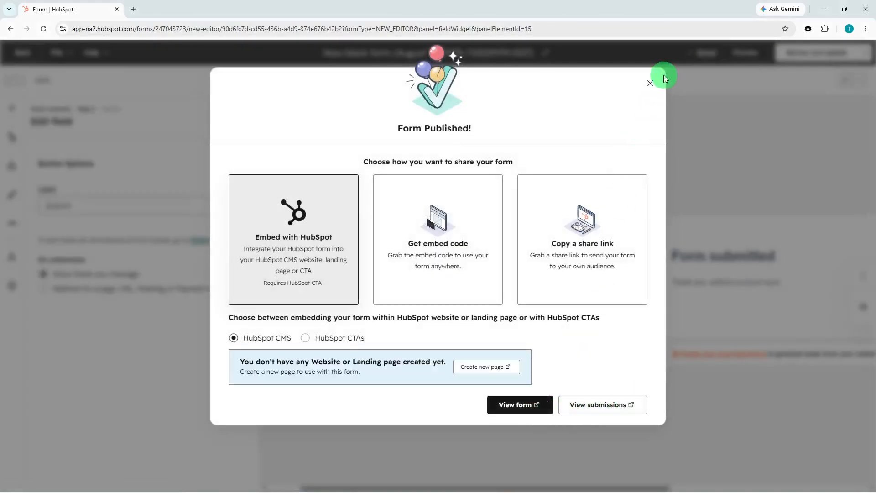
left_click(654, 84)
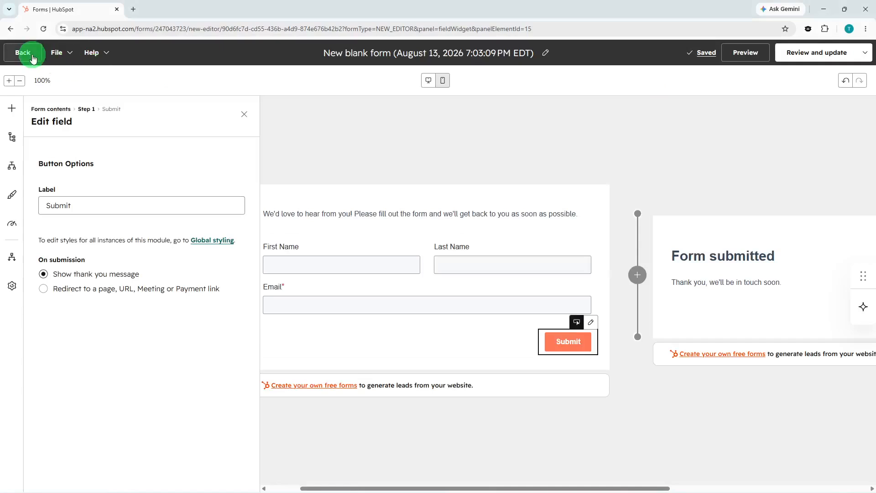
left_click(31, 54)
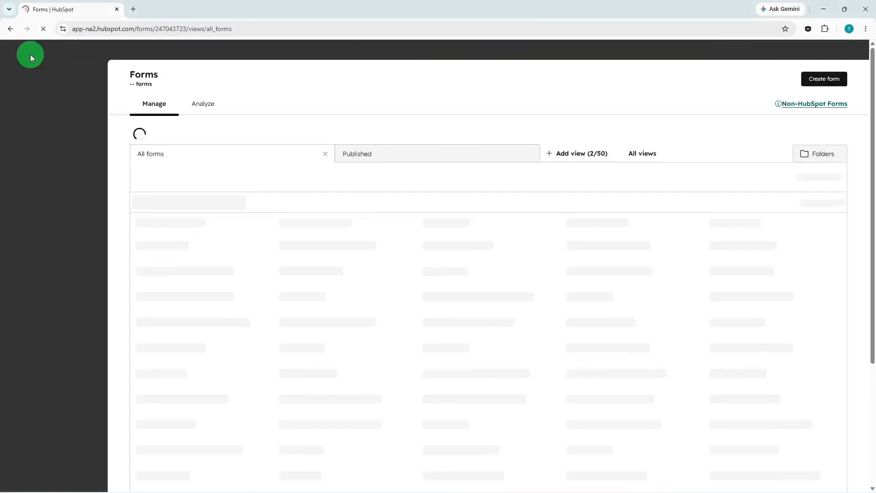
Step: In the Forms submission settings, turn on allowing submissions without email addresses to create contacts
left_click(723, 47)
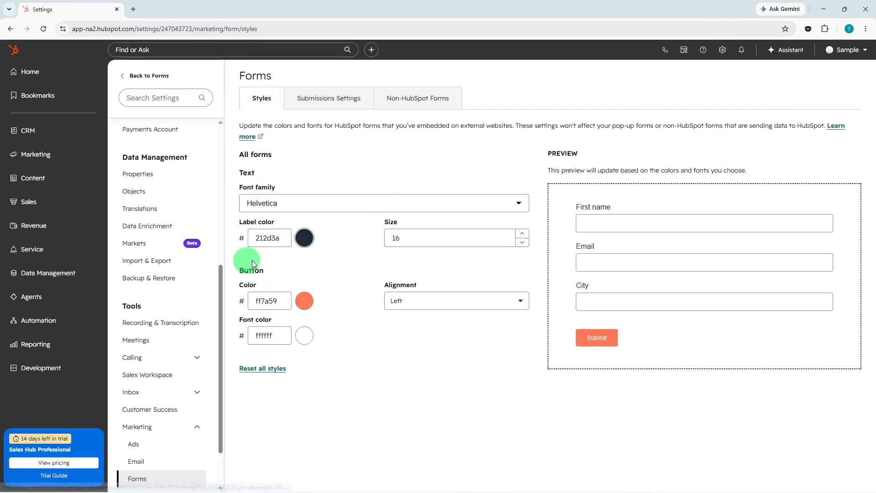
scroll(193, 283, "down", 2)
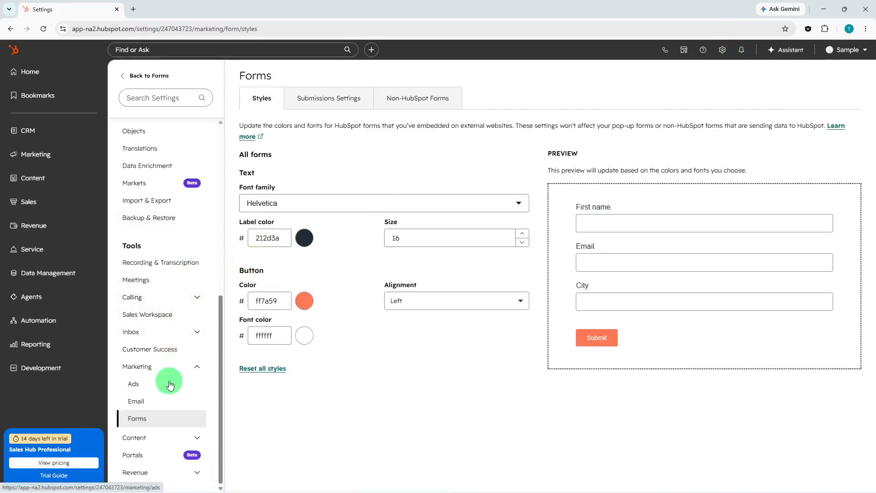
left_click(361, 97)
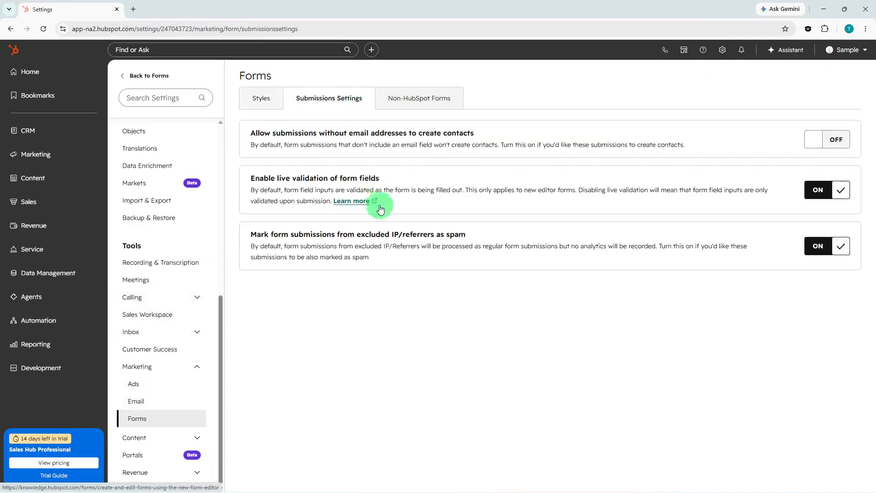
left_click(831, 147)
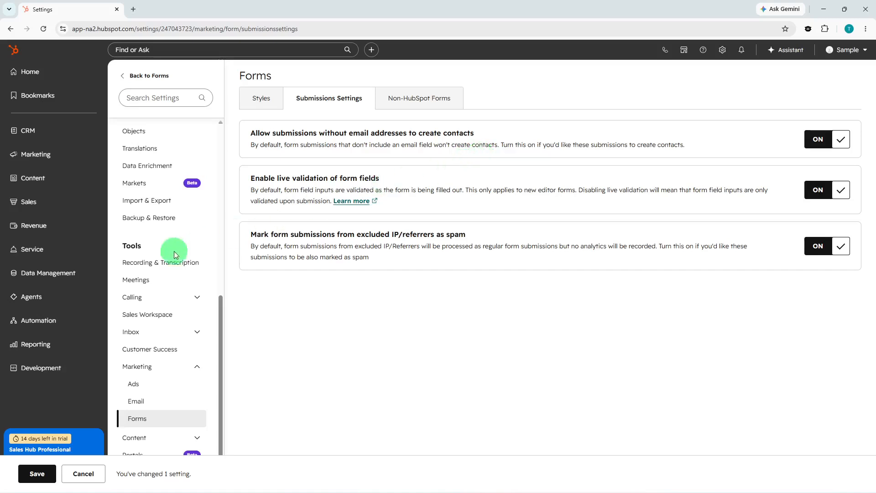
Step: Create a new automation workflow from scratch
left_click(58, 316)
left_click(132, 342)
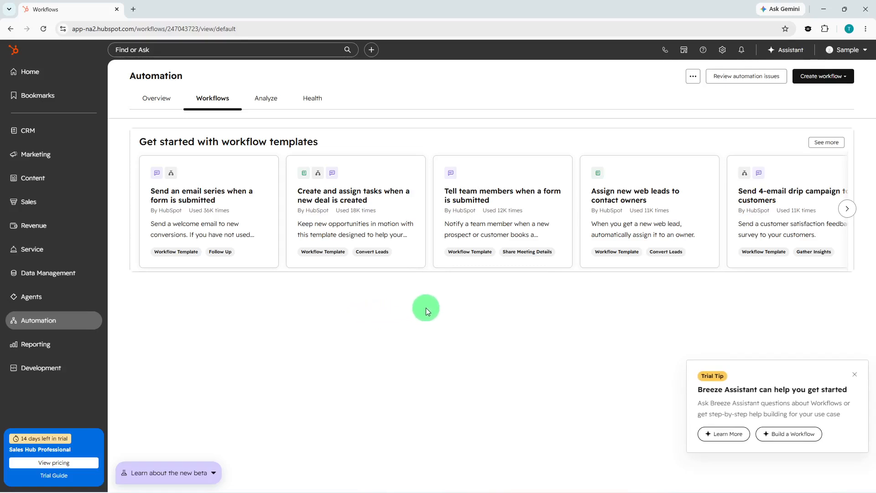
left_click(816, 77)
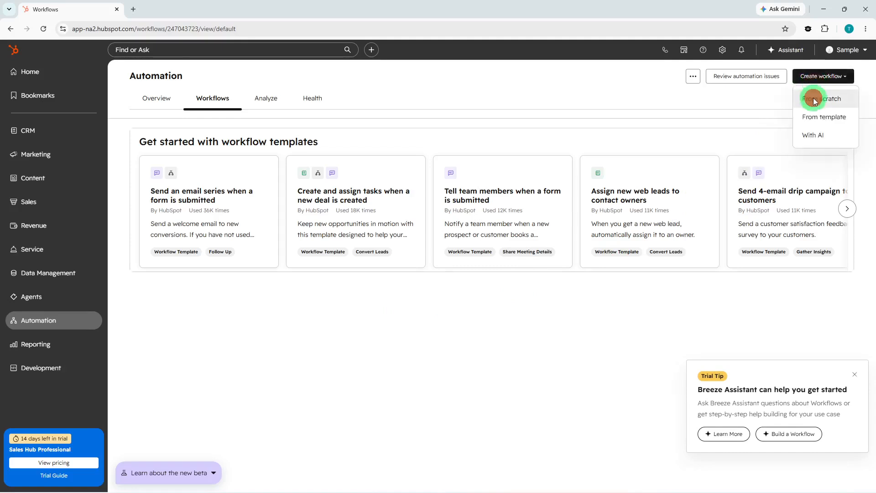
left_click(813, 98)
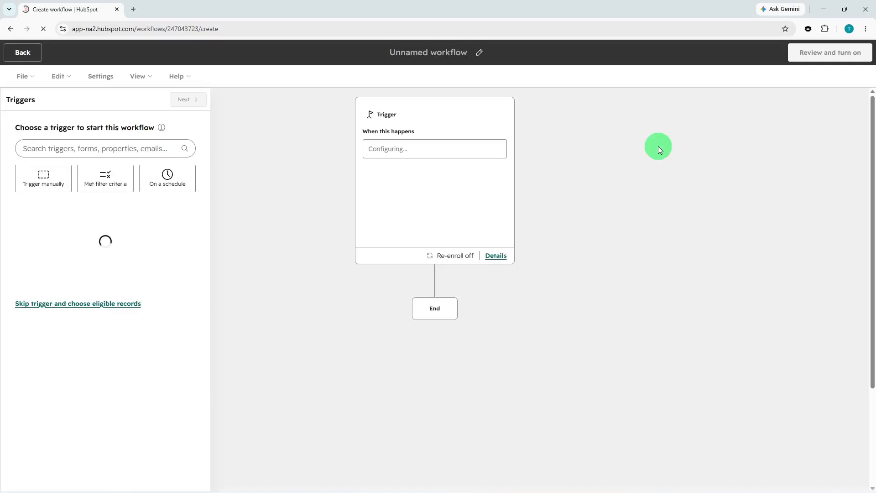
Step: Set the workflow to enroll contacts on form submissions for New blank form (August 13, 2026 7:03:09 PM EDT), adding no eligibility conditions
left_click(430, 149)
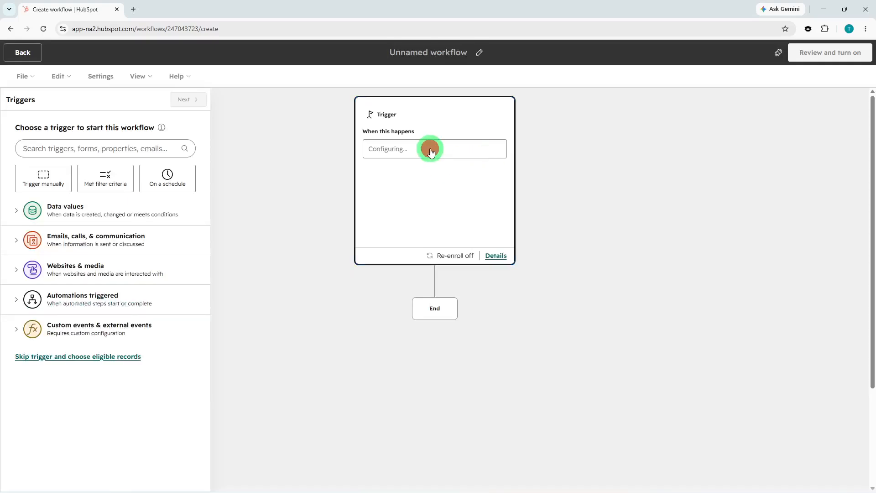
left_click(114, 151)
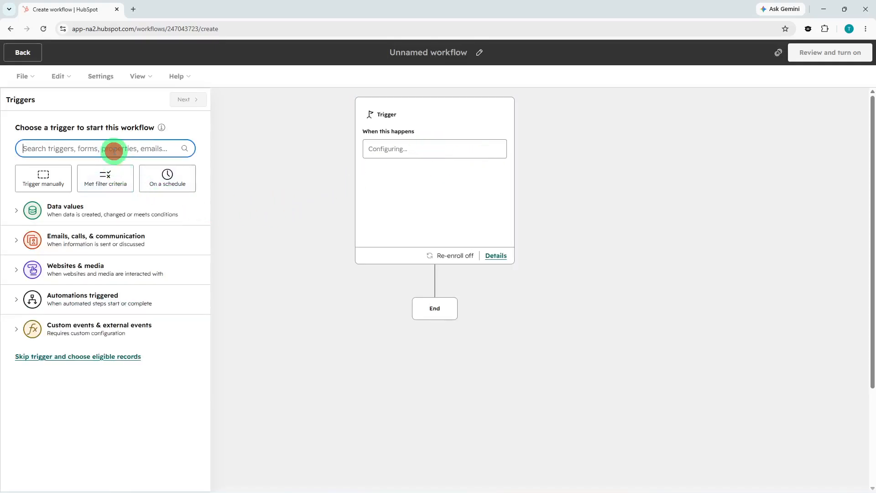
type("form")
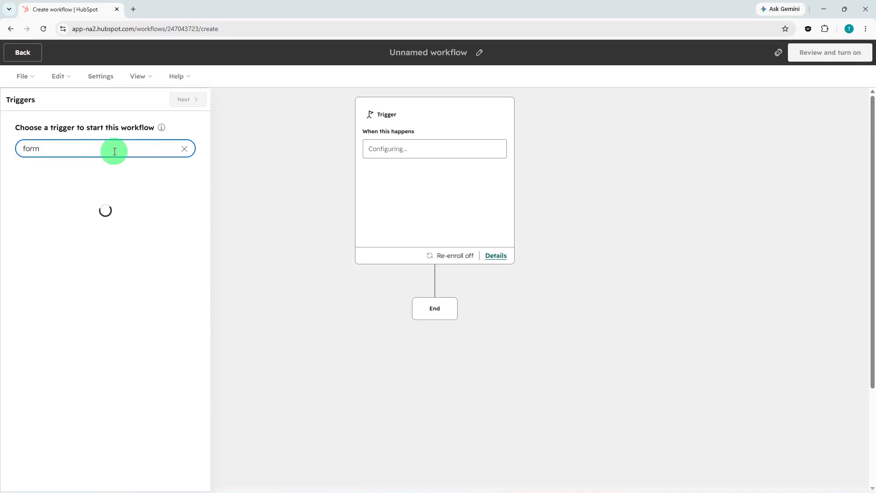
left_click(83, 241)
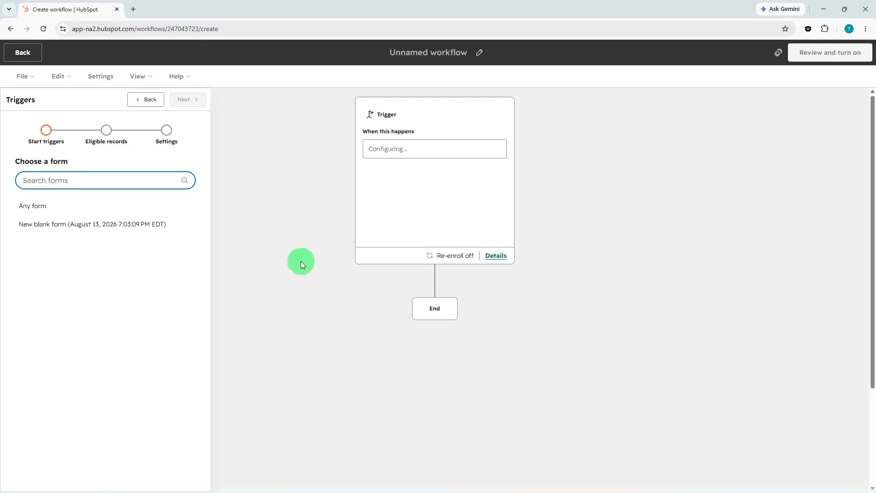
left_click(110, 222)
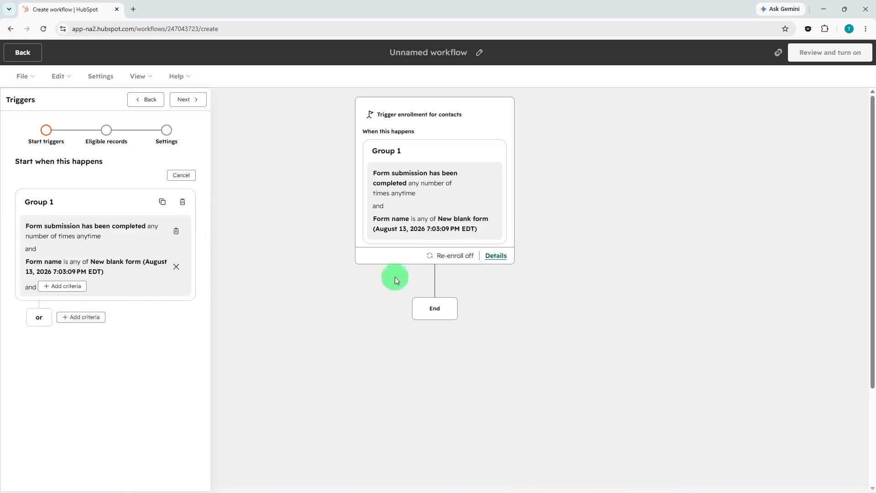
left_click(188, 102)
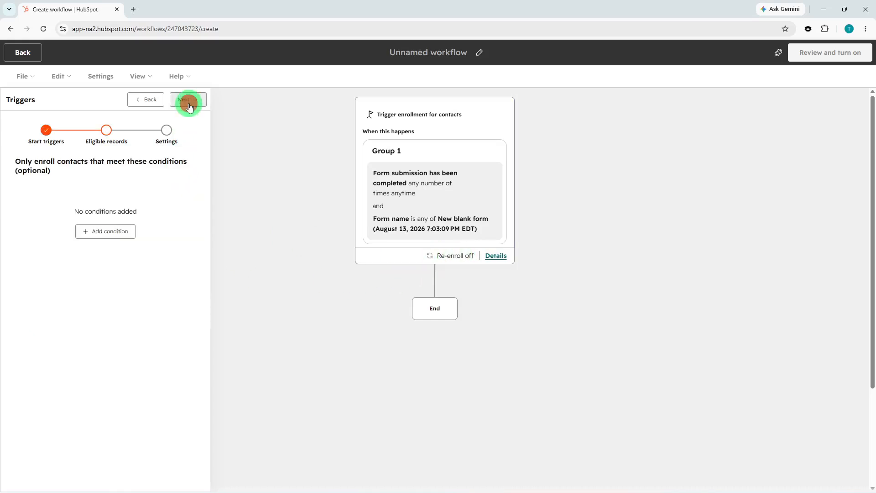
left_click(188, 103)
left_click(188, 102)
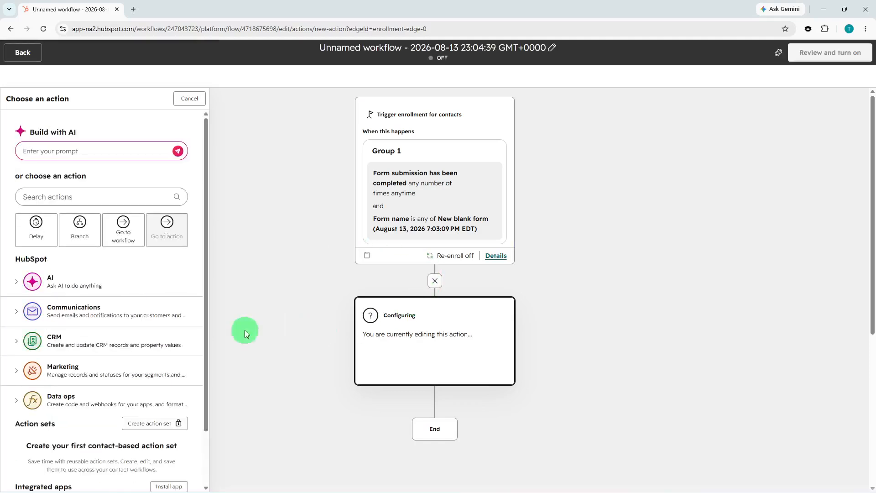
Step: Add a branch action based on AND/OR logic after the enrollment trigger
left_click(93, 233)
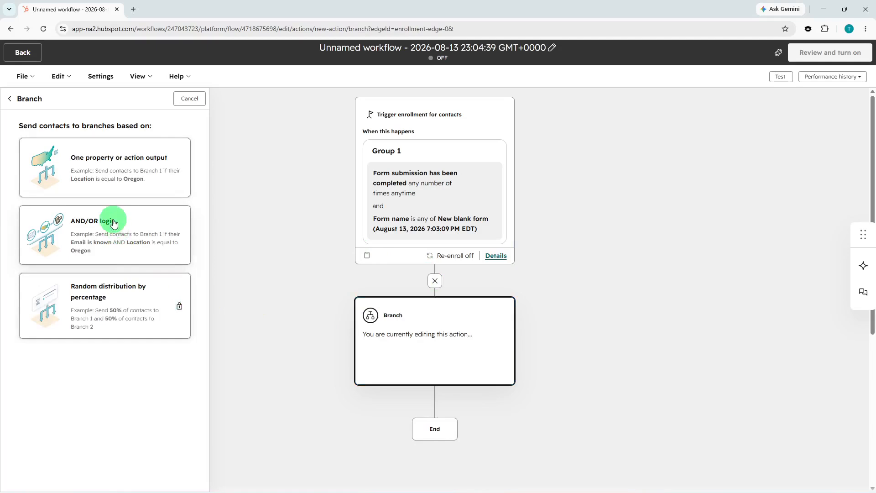
left_click(114, 222)
left_click(108, 193)
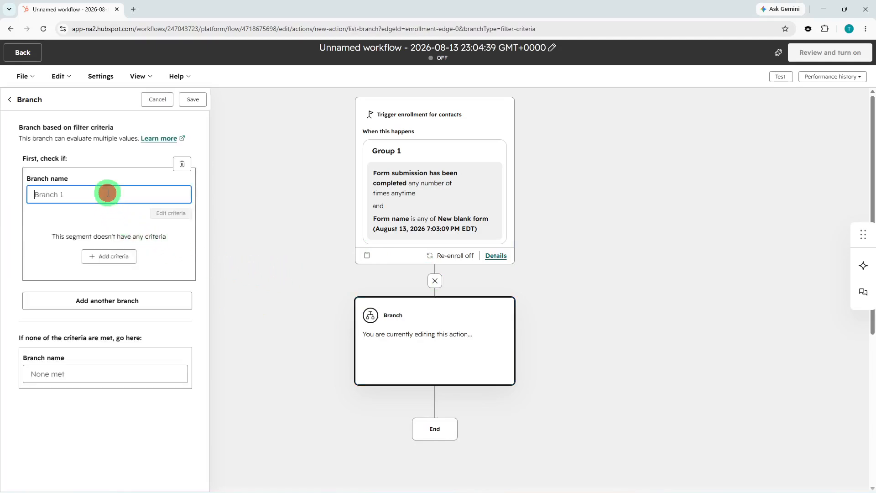
Step: Give Branch 1 the contact property criterion Contact owner is any of the one listed owner, and save the branch
left_click(109, 256)
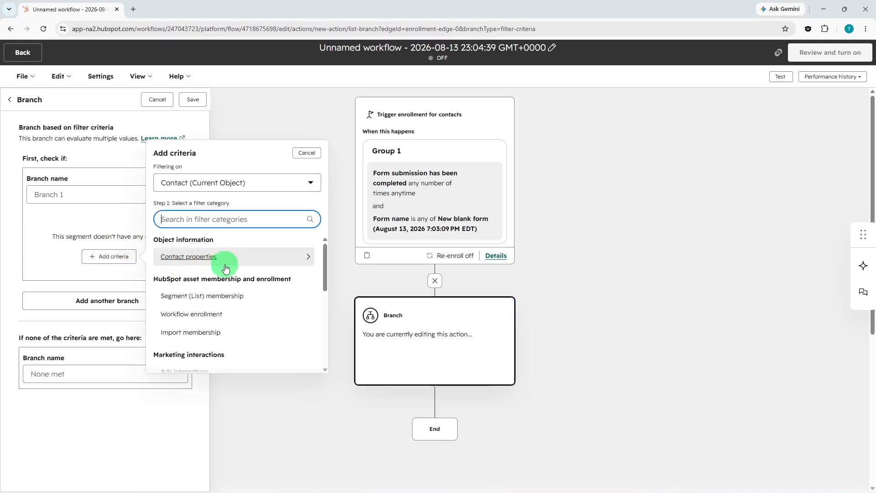
left_click(225, 254)
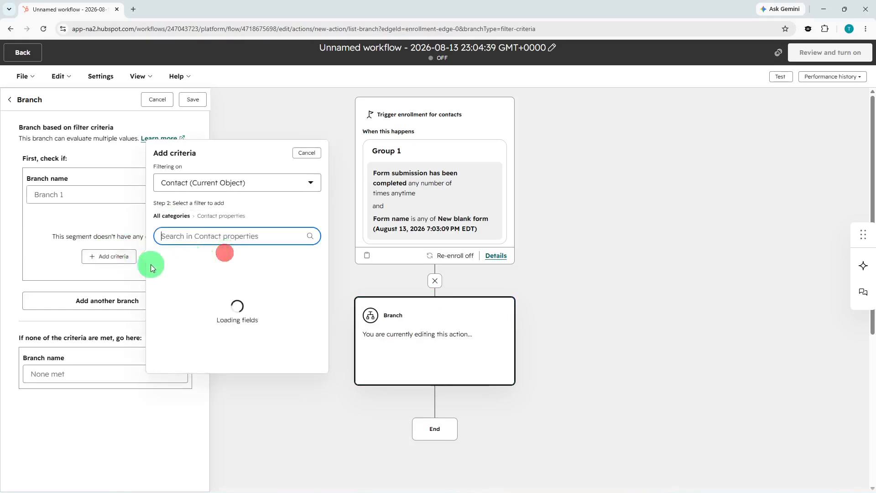
left_click(227, 278)
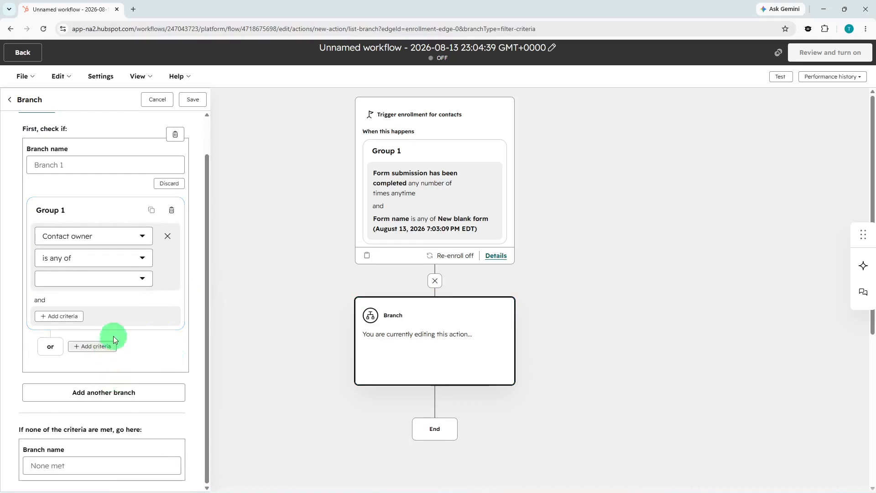
left_click(117, 278)
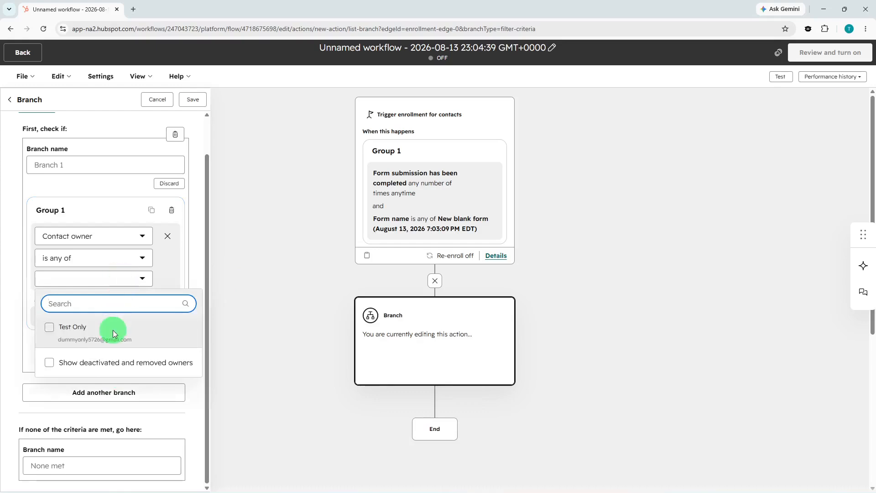
left_click(113, 329)
left_click(268, 210)
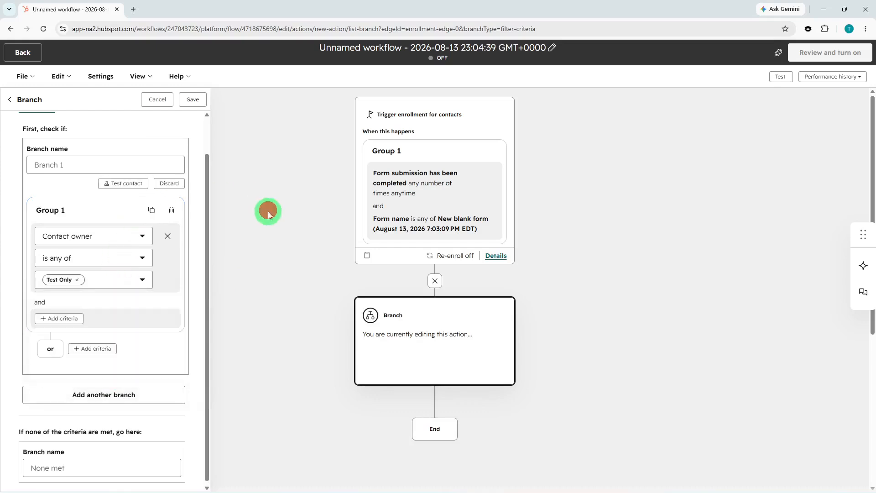
left_click(195, 99)
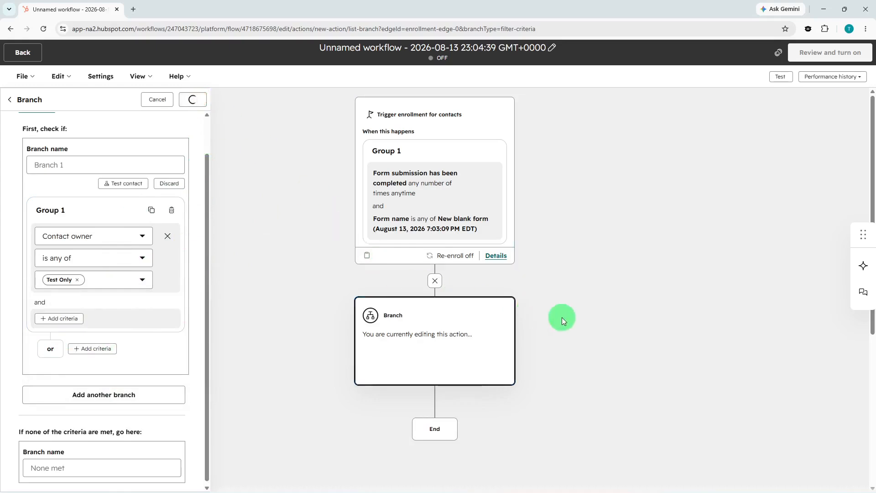
Step: Try to add a Send email communications action under the None met branch, and discard the unfinished action
scroll(418, 373, "down", 2)
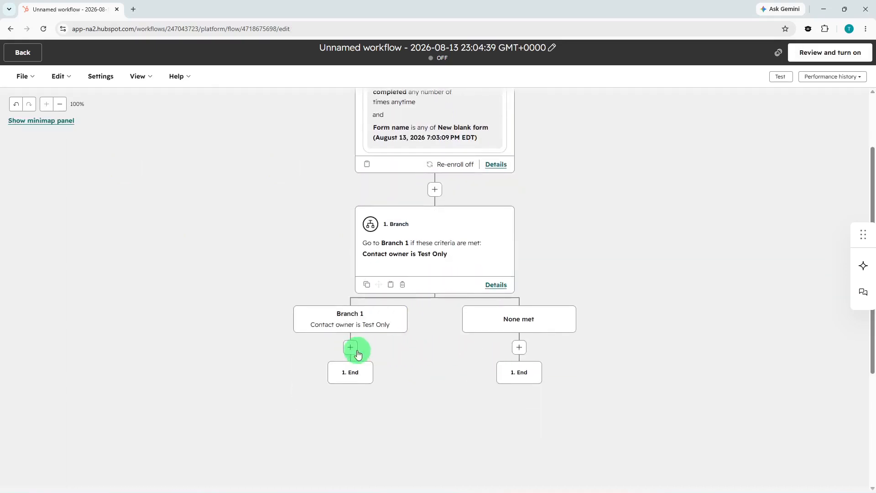
left_click(519, 347)
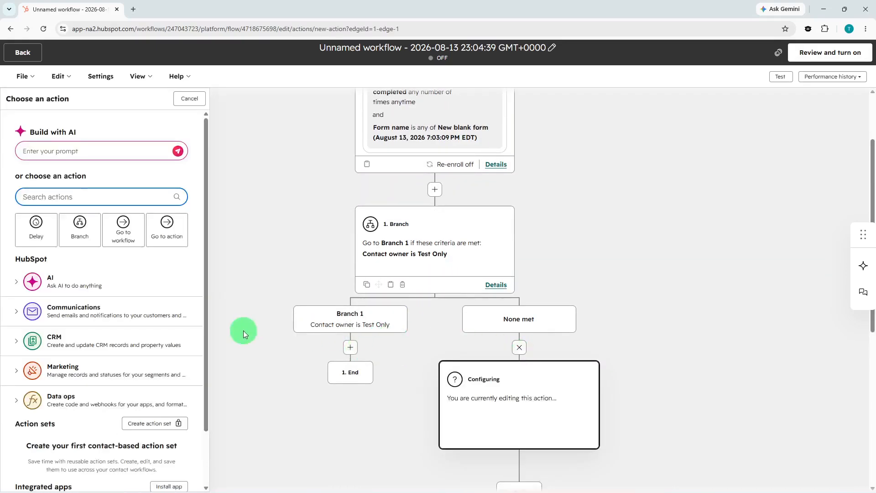
left_click(83, 313)
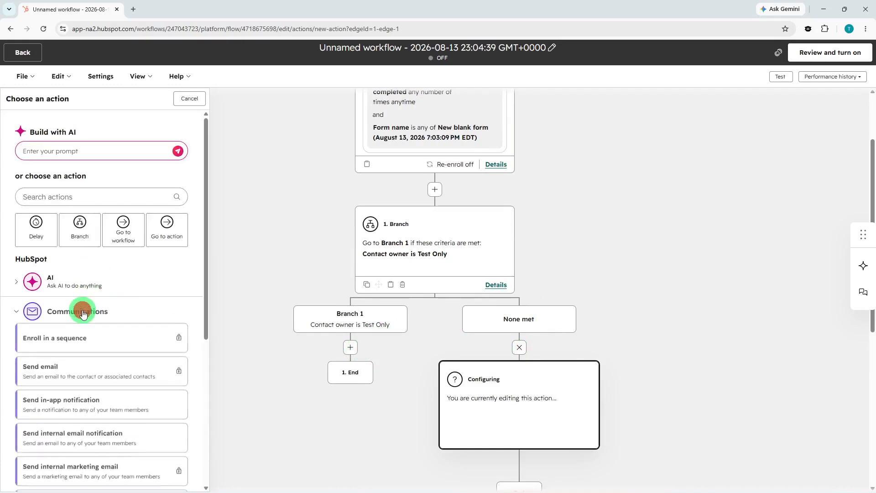
left_click(85, 367)
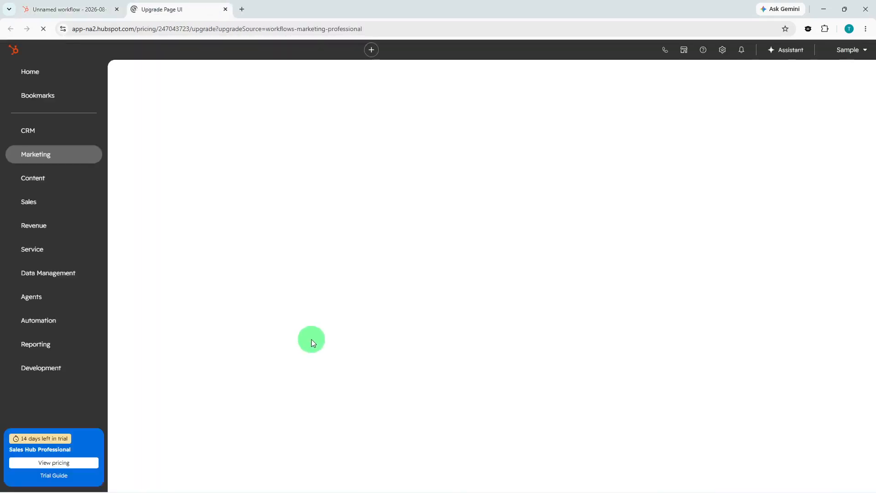
left_click(81, 9)
scroll(322, 304, "down", 2)
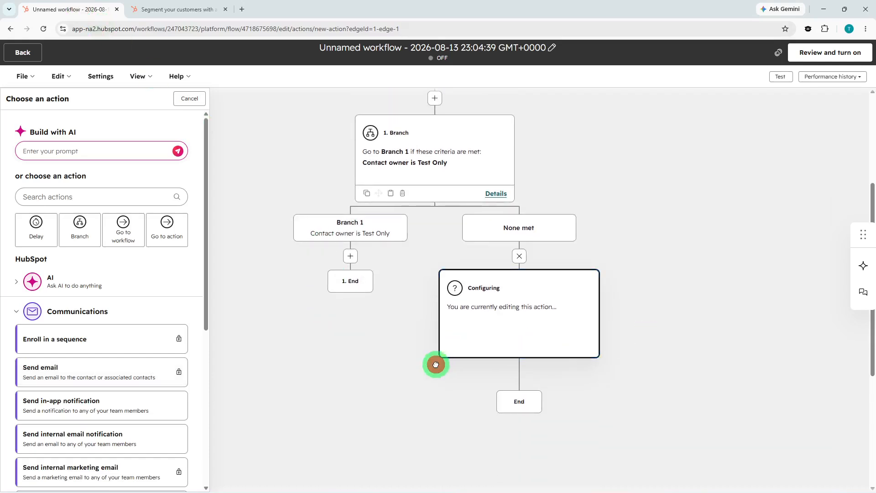
scroll(124, 382, "down", 3)
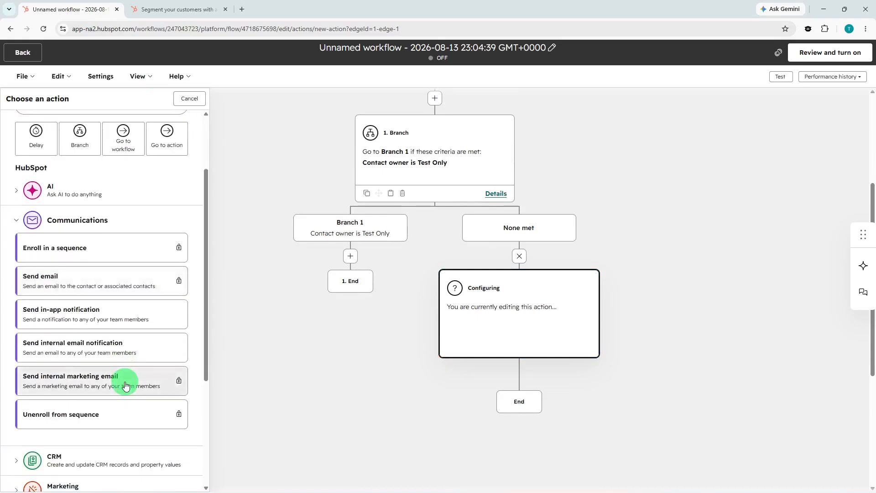
scroll(123, 381, "up", 2)
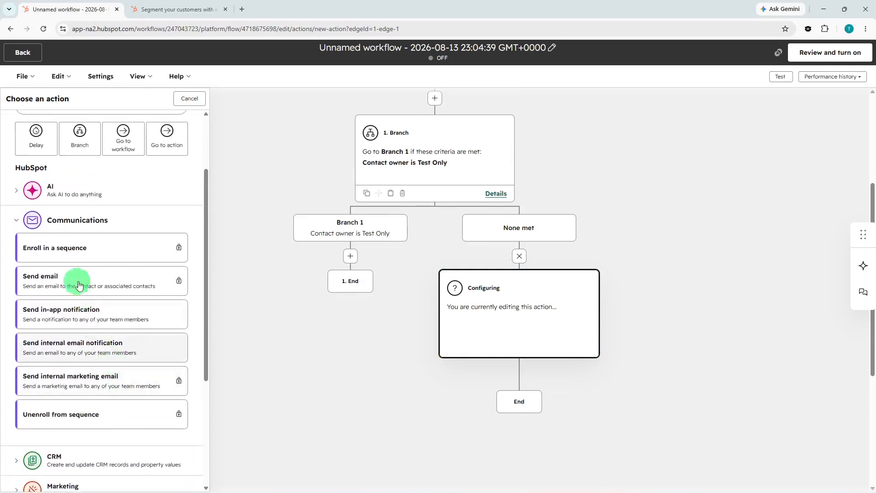
left_click(68, 223)
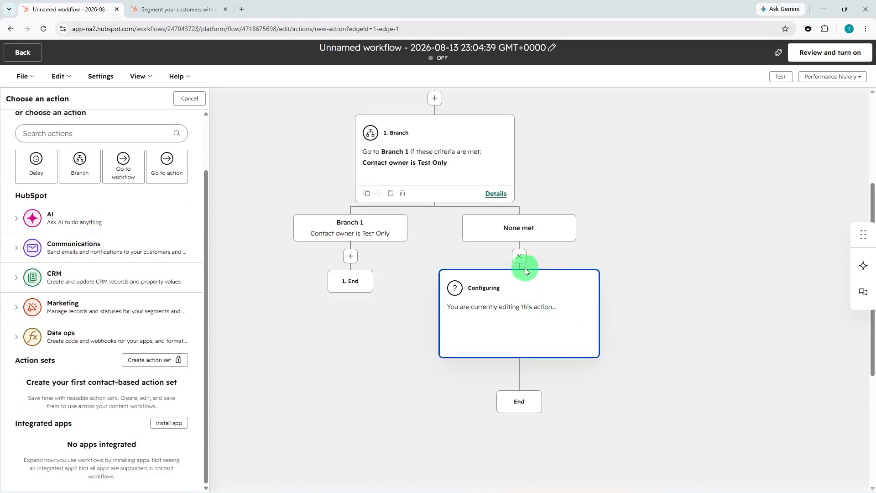
left_click(520, 256)
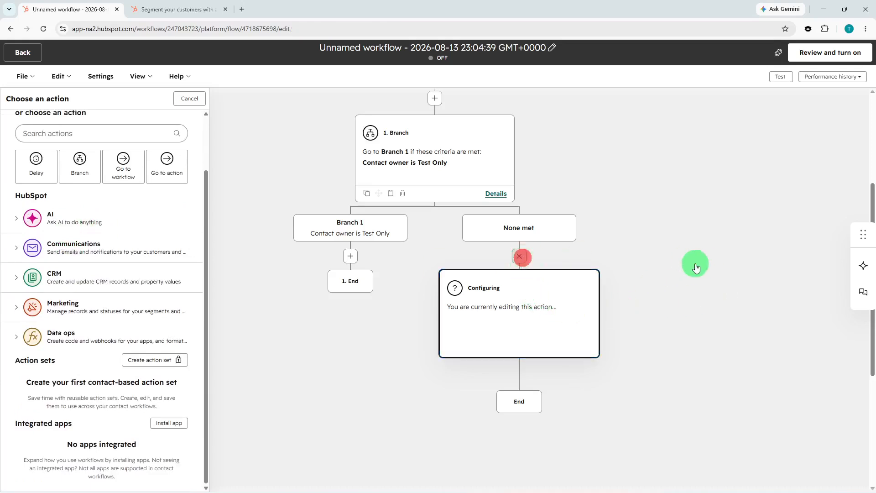
Step: Add a delay under the None met branch for a set amount of time of 4 days, business days only, and save it
scroll(657, 272, "up", 1)
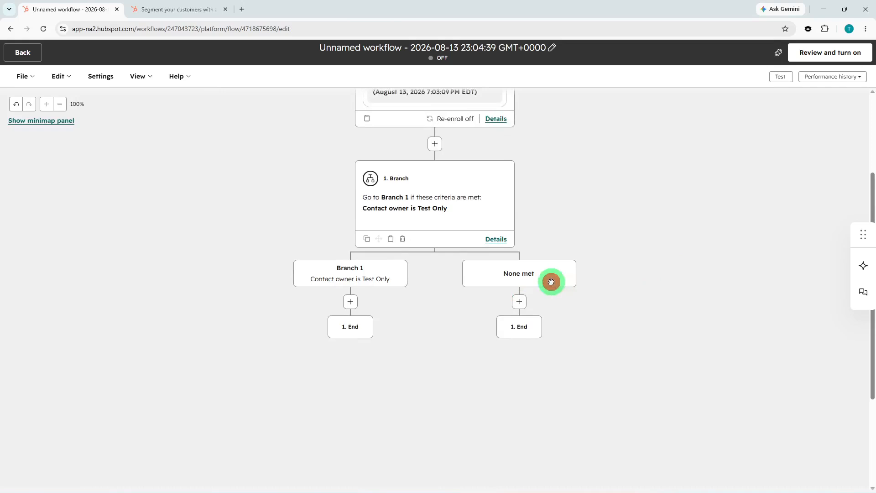
left_click(521, 303)
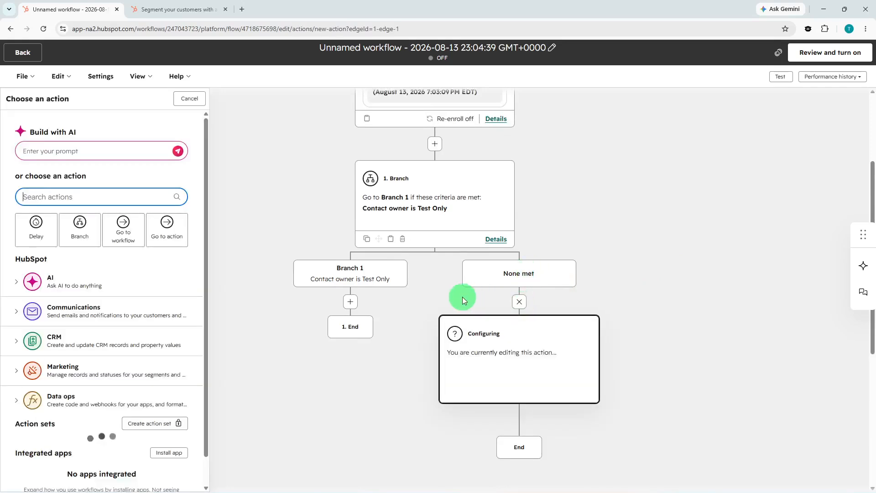
left_click(39, 233)
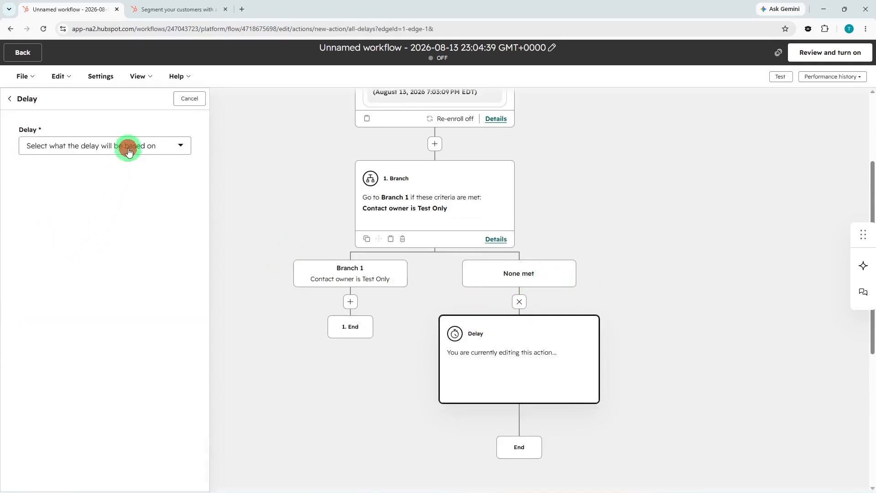
left_click(128, 150)
left_click(113, 182)
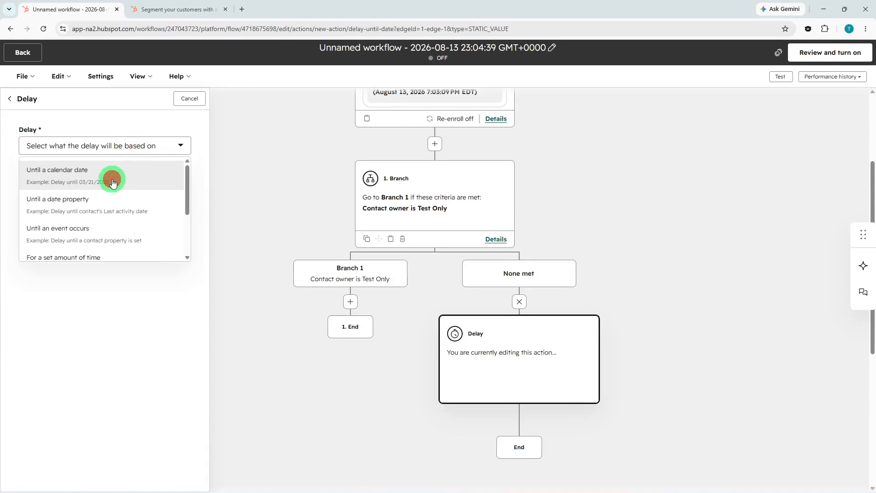
left_click(109, 188)
left_click(121, 145)
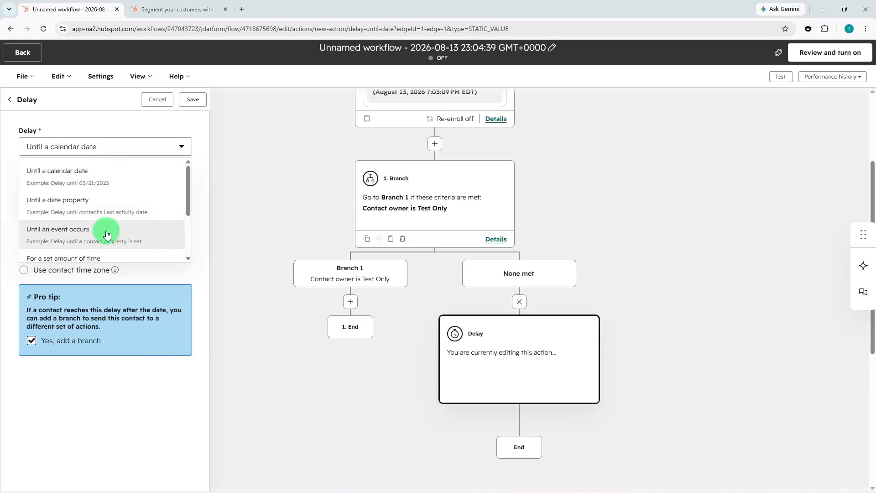
scroll(106, 242, "down", 2)
left_click(107, 219)
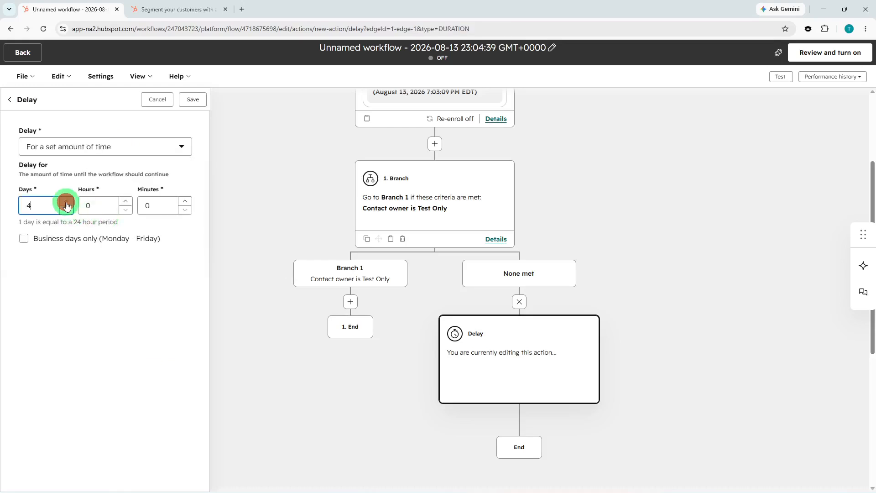
left_click(67, 237)
left_click(190, 101)
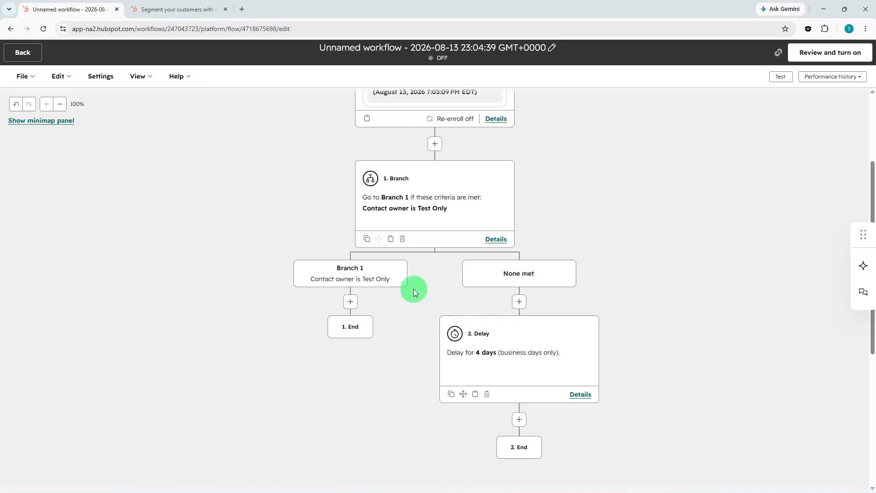
Step: Rename the workflow as Marketing and save the name
left_click(373, 277)
left_click(550, 53)
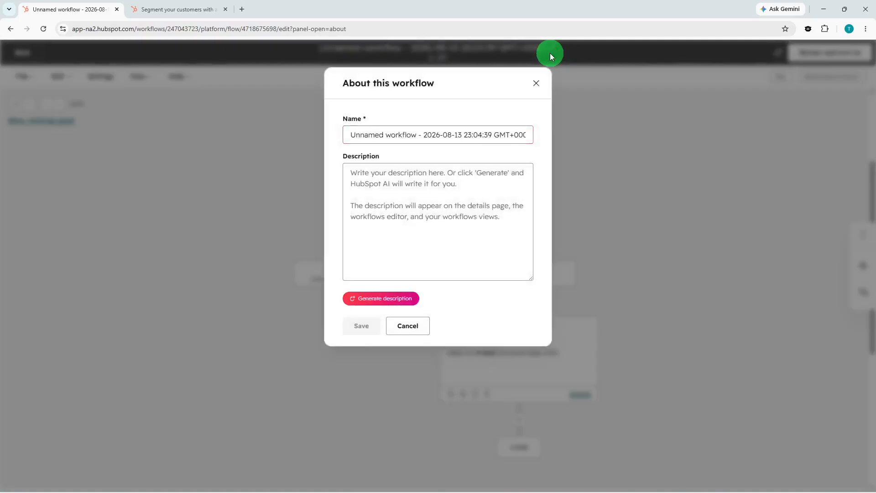
left_click(500, 134)
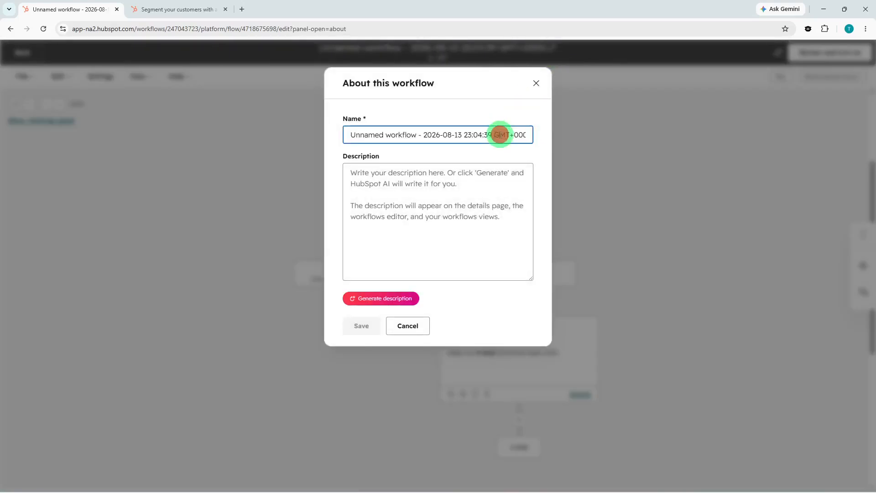
key("ctrl+a")
key("BackSpace")
type("Marketing")
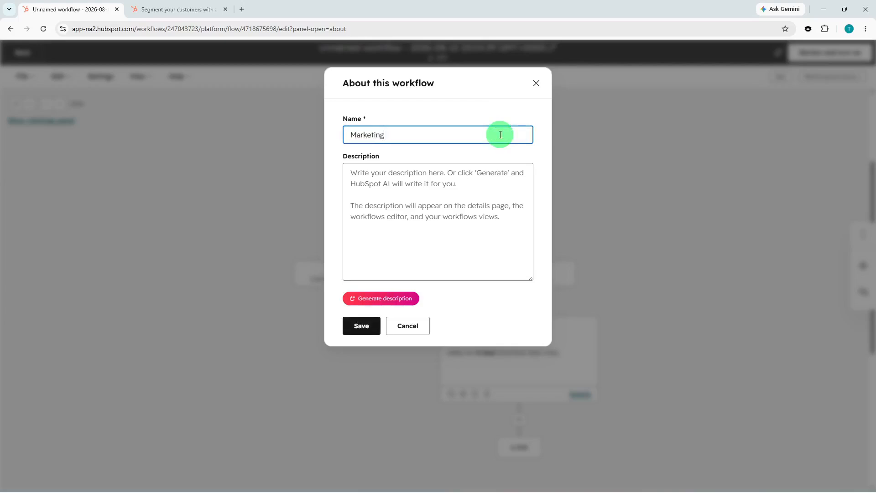
left_click(375, 325)
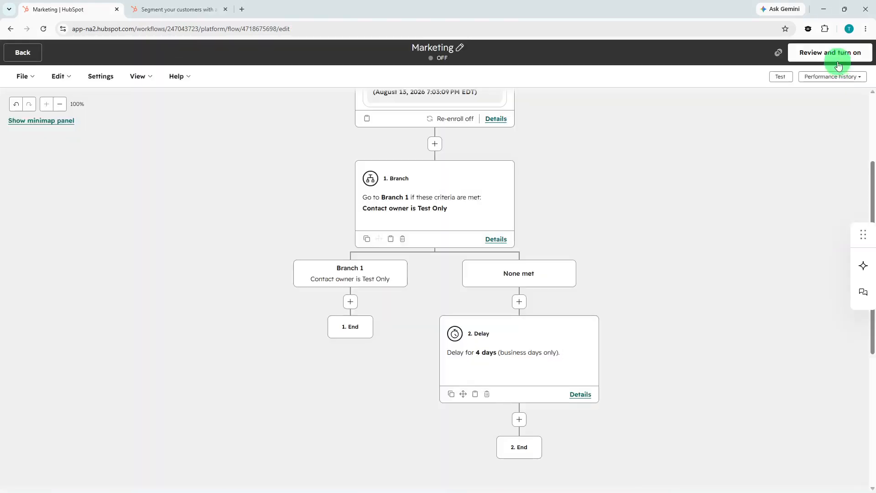
Step: Go through the Marketing workflow's review steps, turn the workflow on and return to the workflows list
left_click(837, 64)
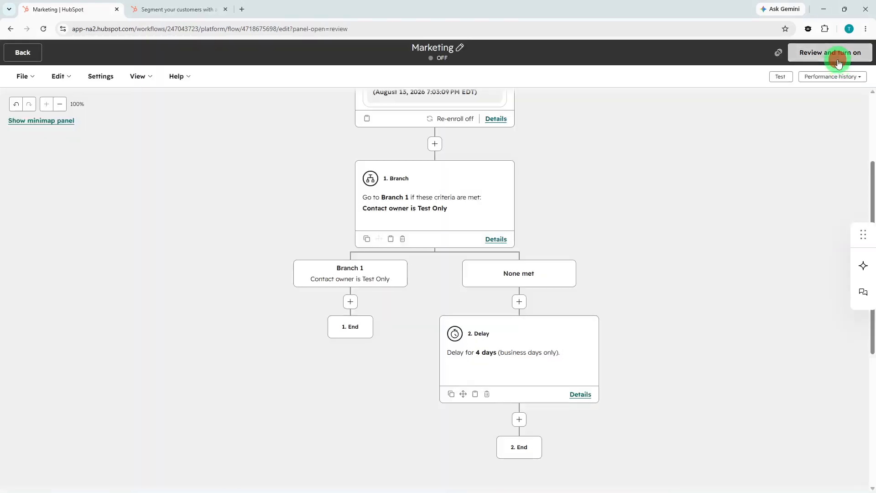
left_click(840, 469)
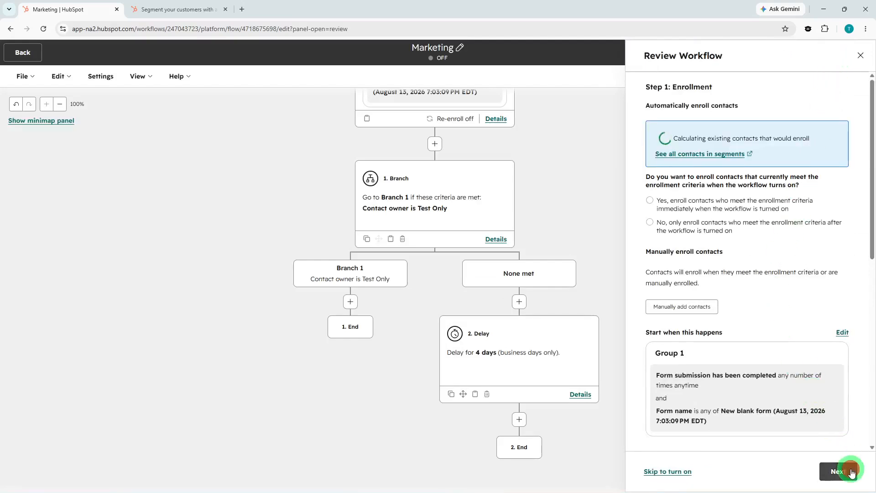
left_click(842, 472)
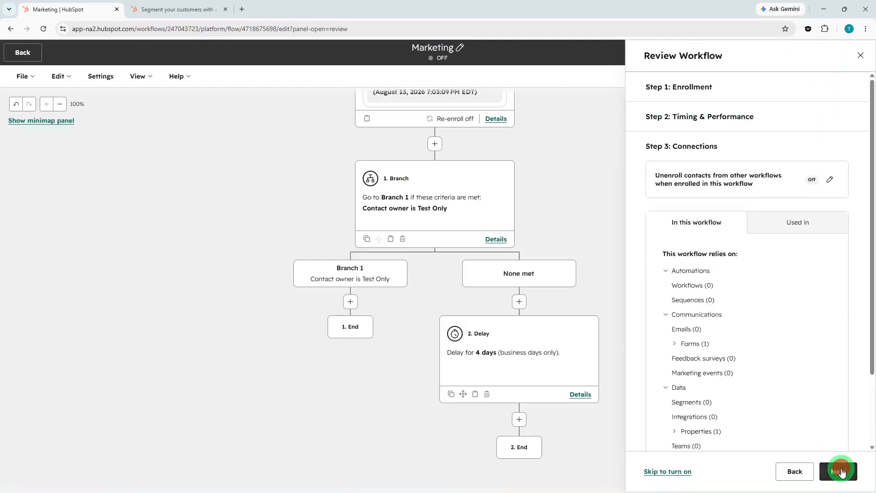
left_click(841, 472)
left_click(842, 473)
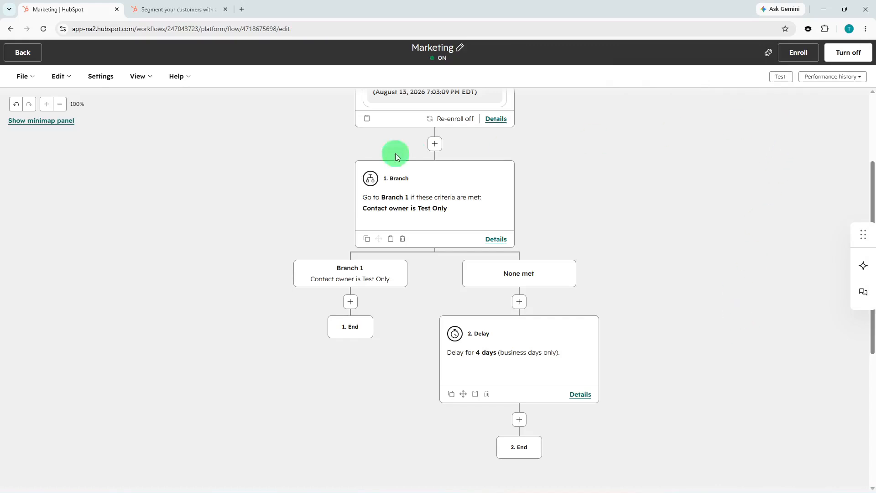
left_click(27, 50)
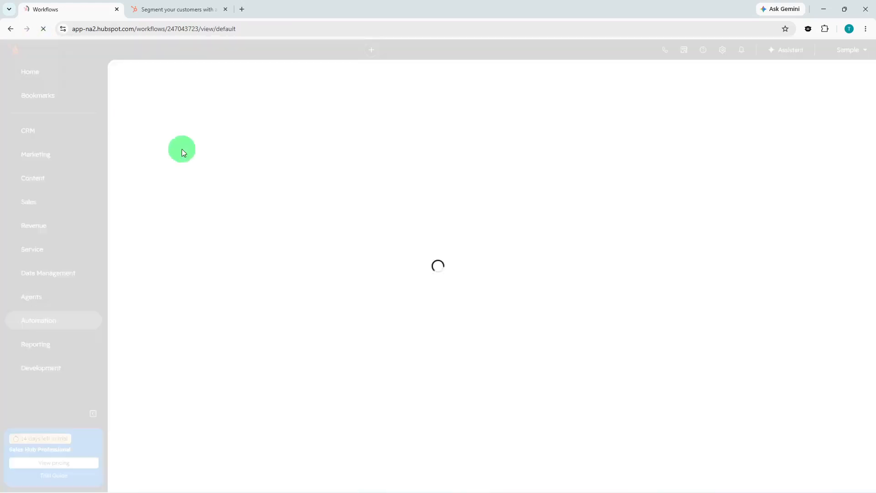